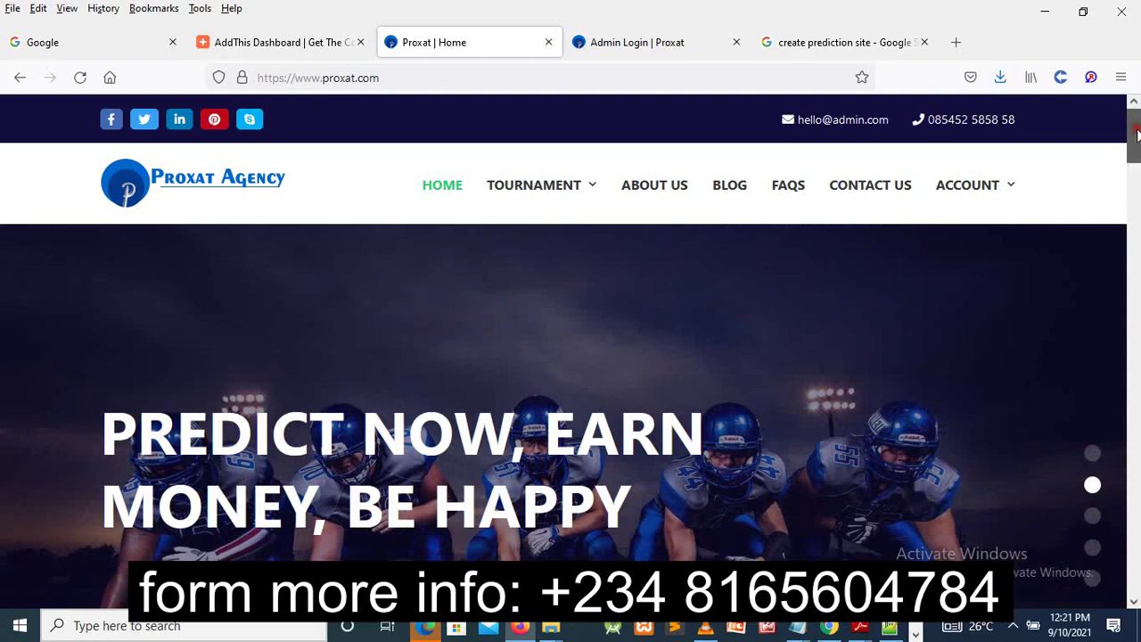
- Scroll up and down through the public Proxat home page to look it over
drag(1137, 132, 1133, 286)
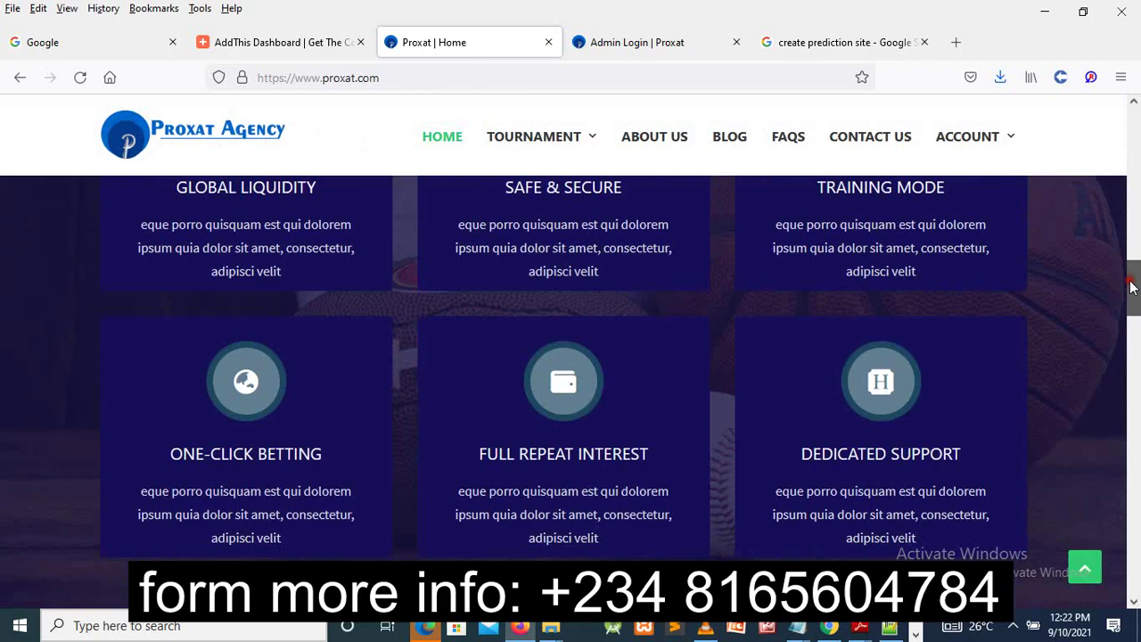
drag(1132, 285, 1121, 125)
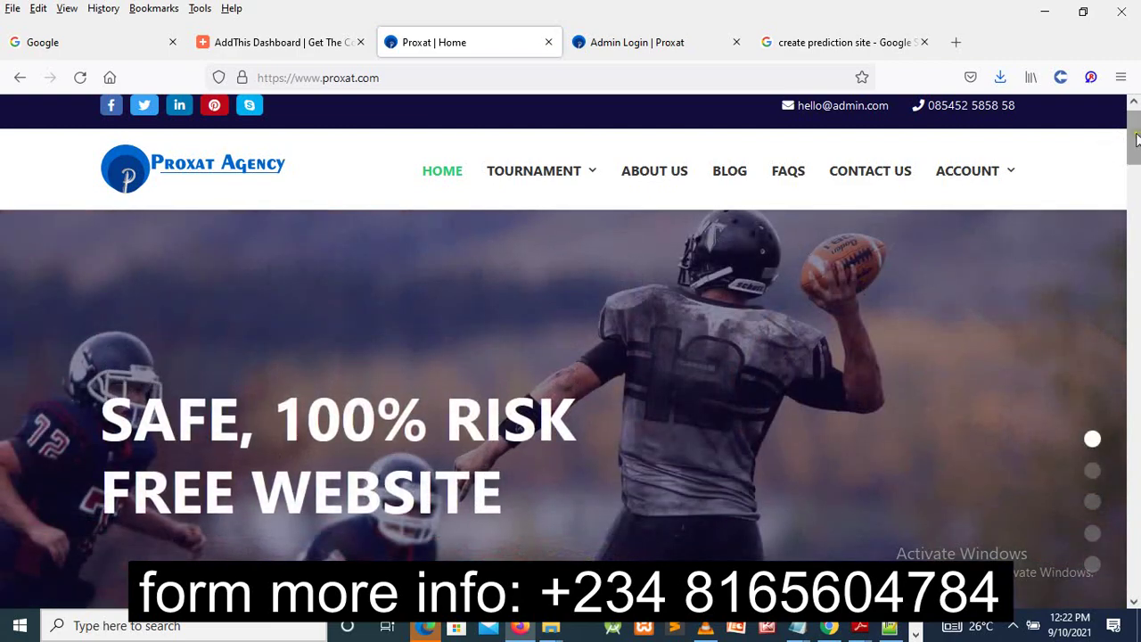
drag(1137, 138, 1136, 105)
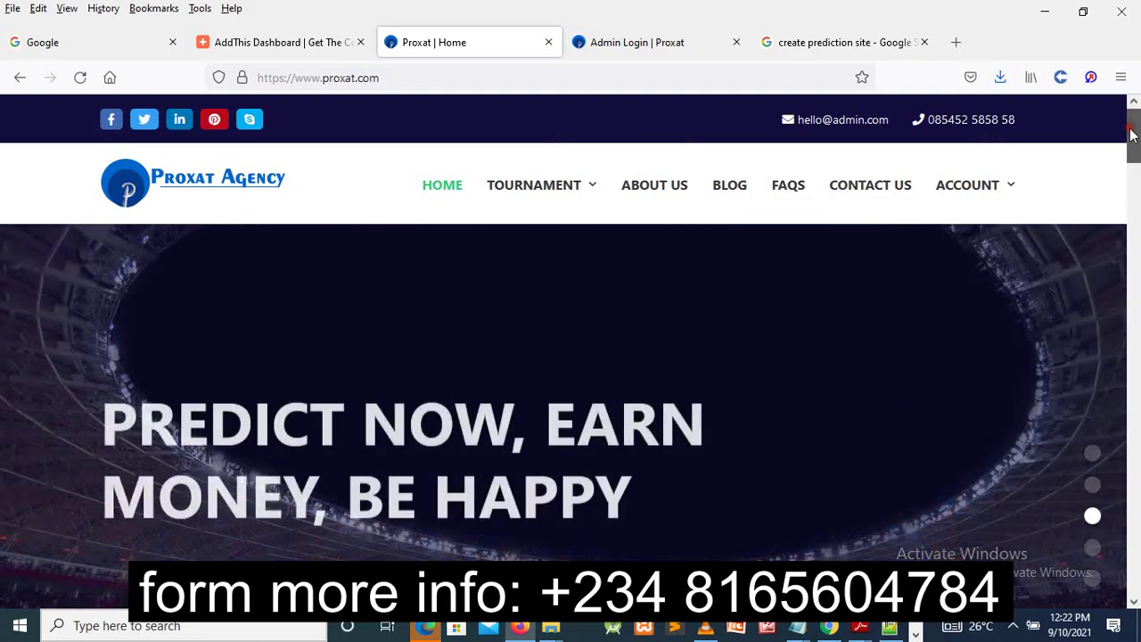
drag(1134, 105, 1131, 167)
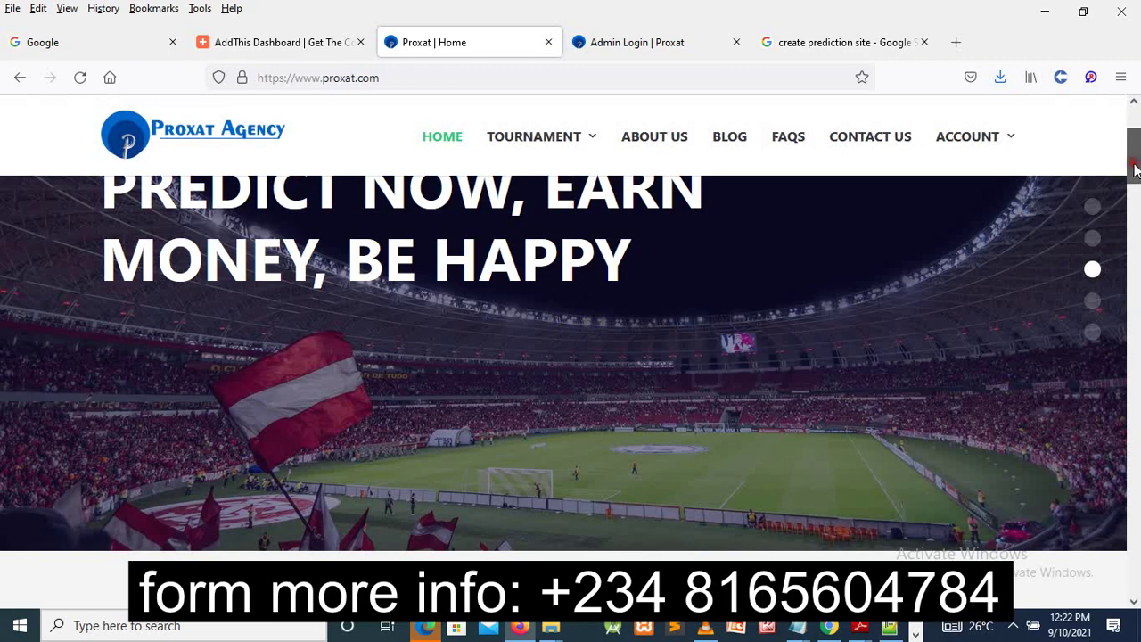
drag(1135, 145, 1136, 122)
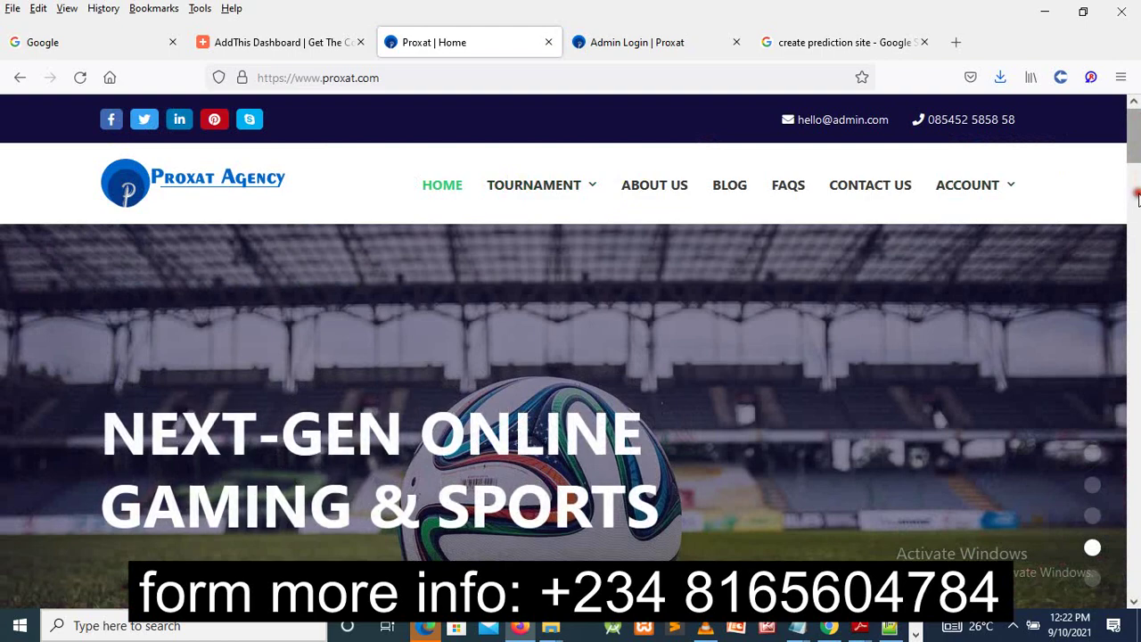
scroll(1138, 221, down, 1)
scroll(1138, 232, down, 10)
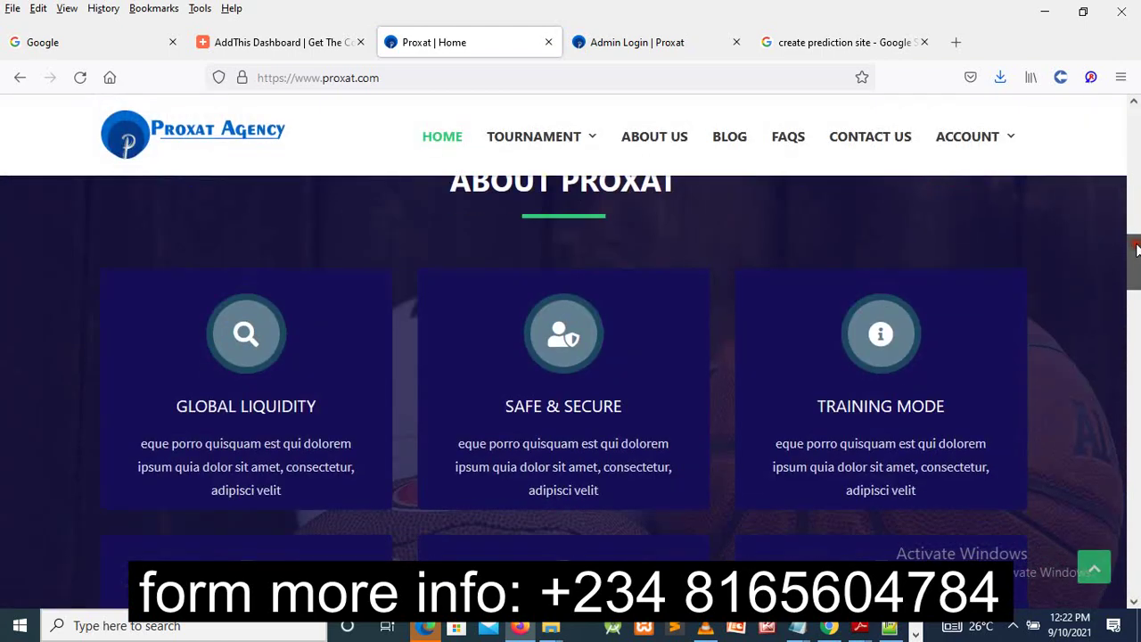
drag(1137, 254, 1131, 165)
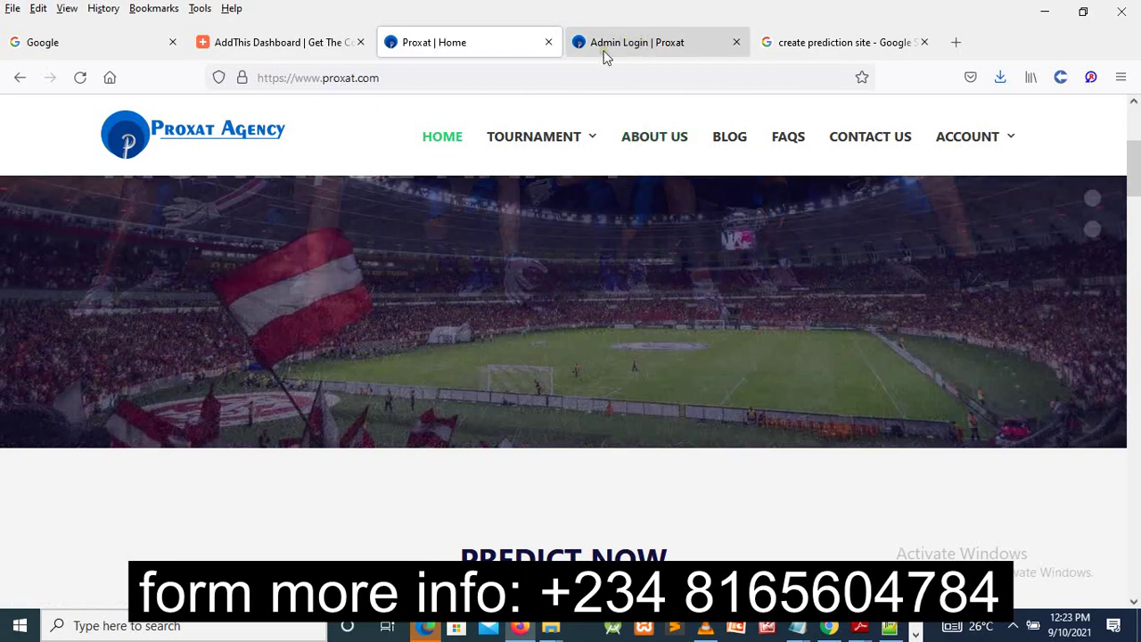
- Sign in on the Admin Login page with the admin username and password, declining to save the login
click(625, 45)
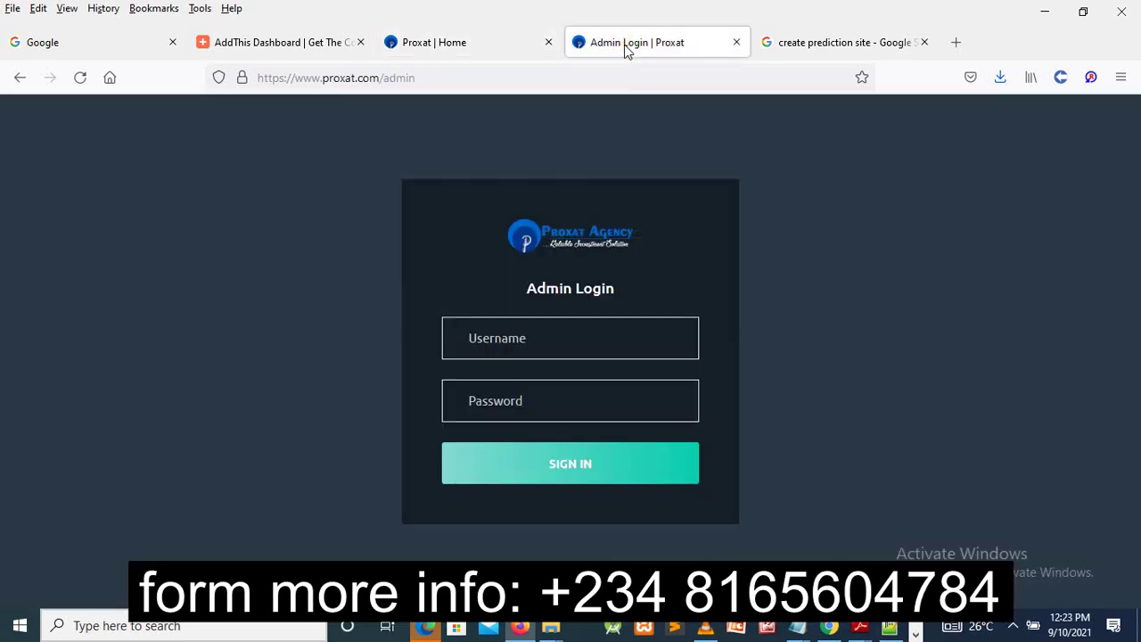
click(527, 339)
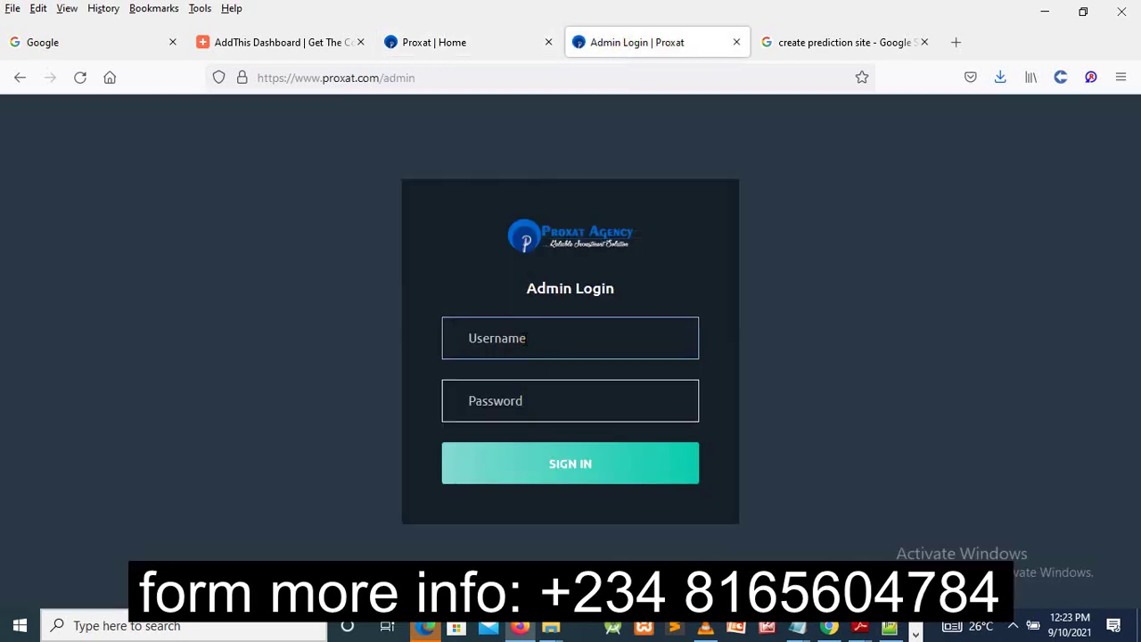
text(adm)
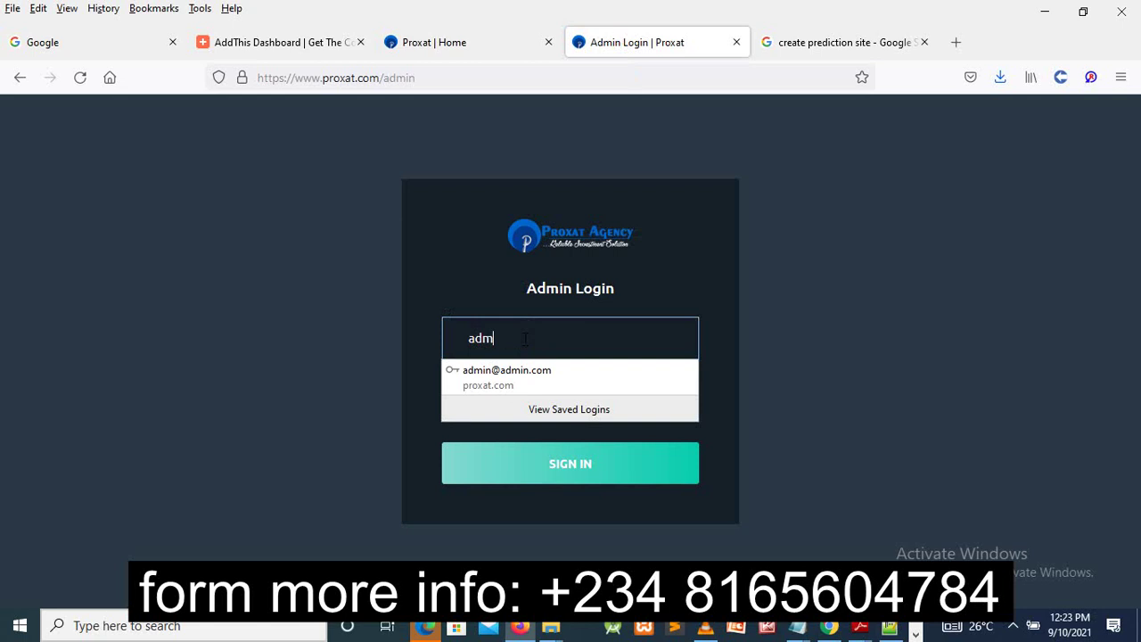
text(in)
key(Tab)
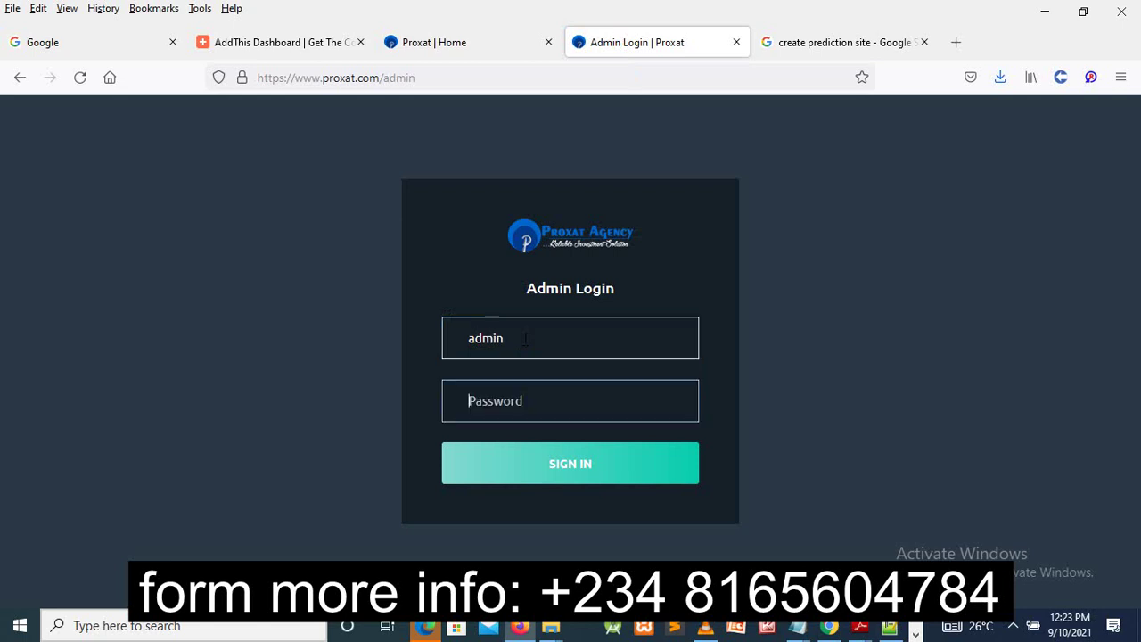
text(123)
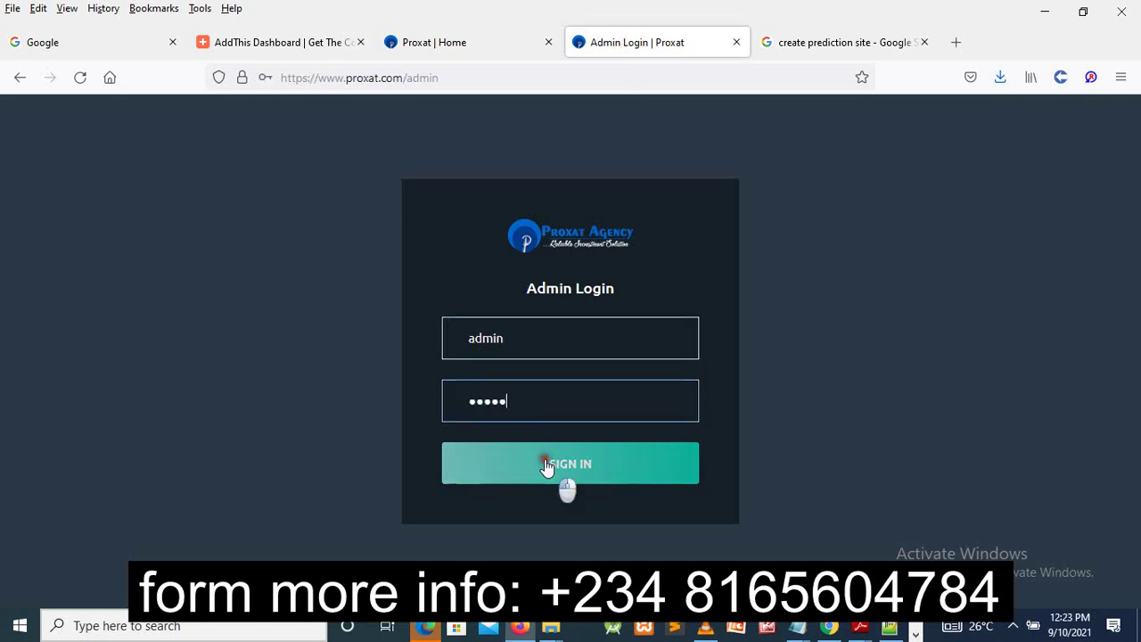
click(548, 466)
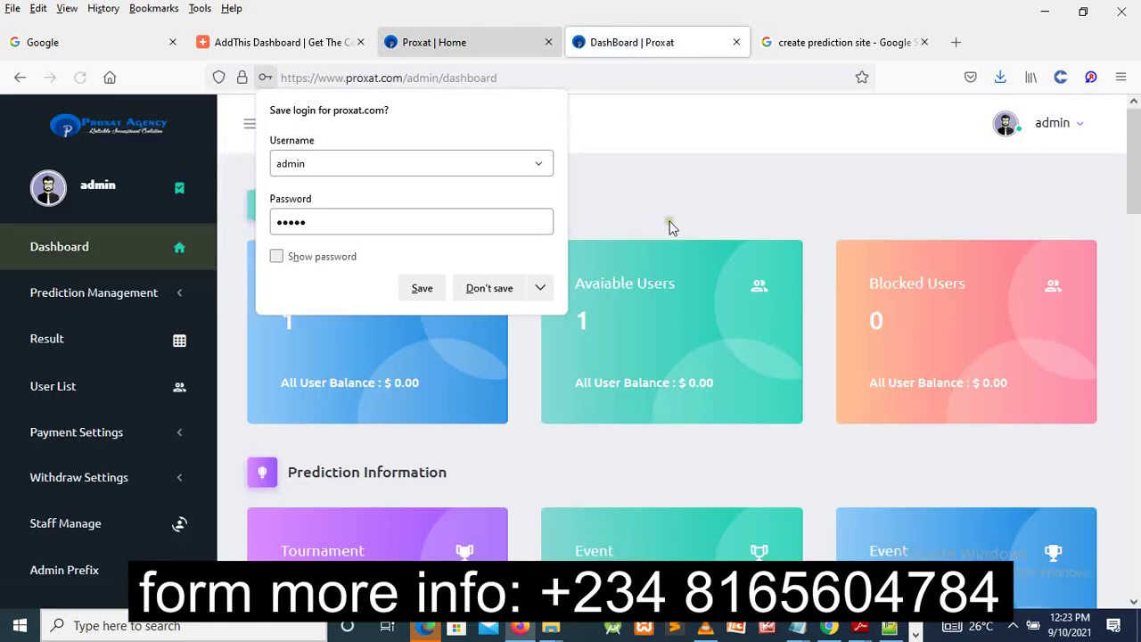
click(678, 214)
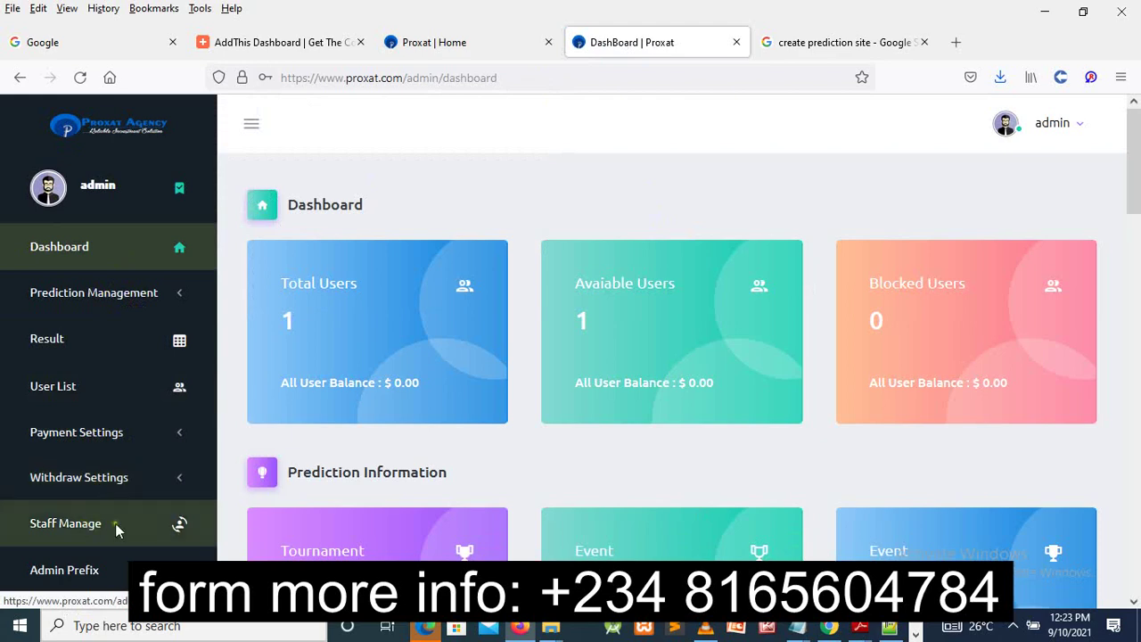
- Open Site Settings under UI SETTINGS to view the logos, favicon and site name Proxat
drag(1138, 204, 1139, 230)
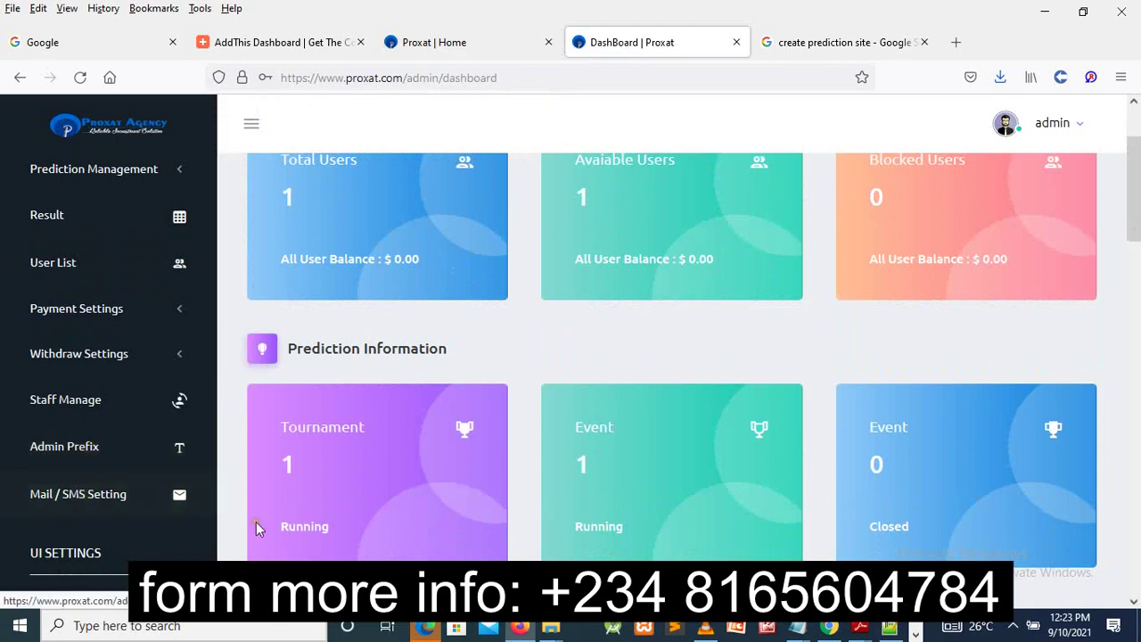
drag(1137, 223, 1138, 299)
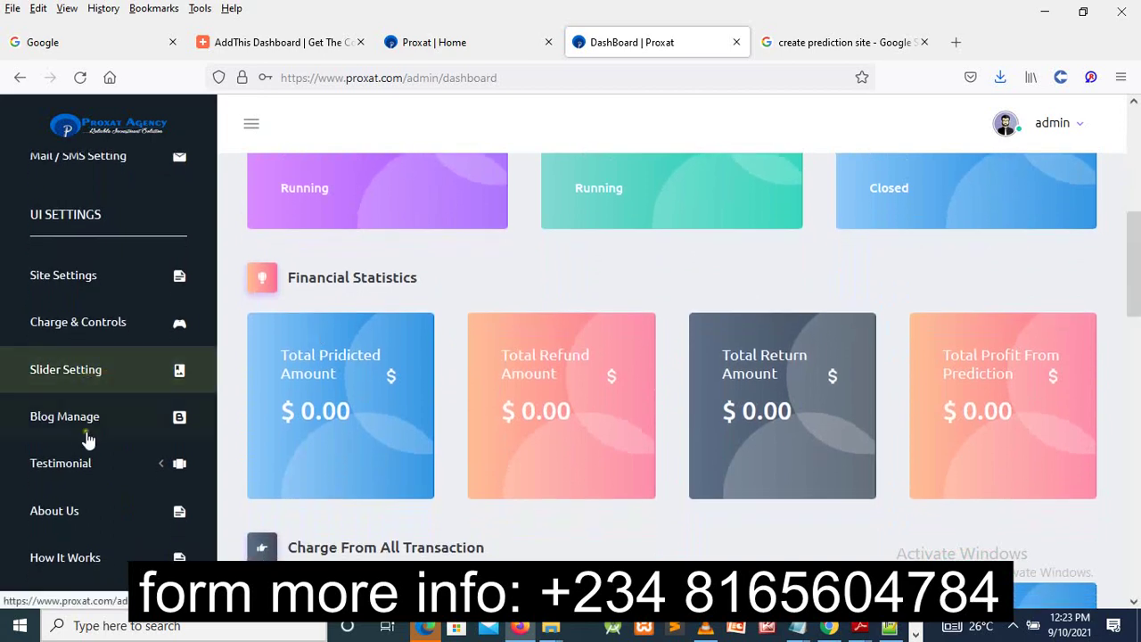
click(85, 277)
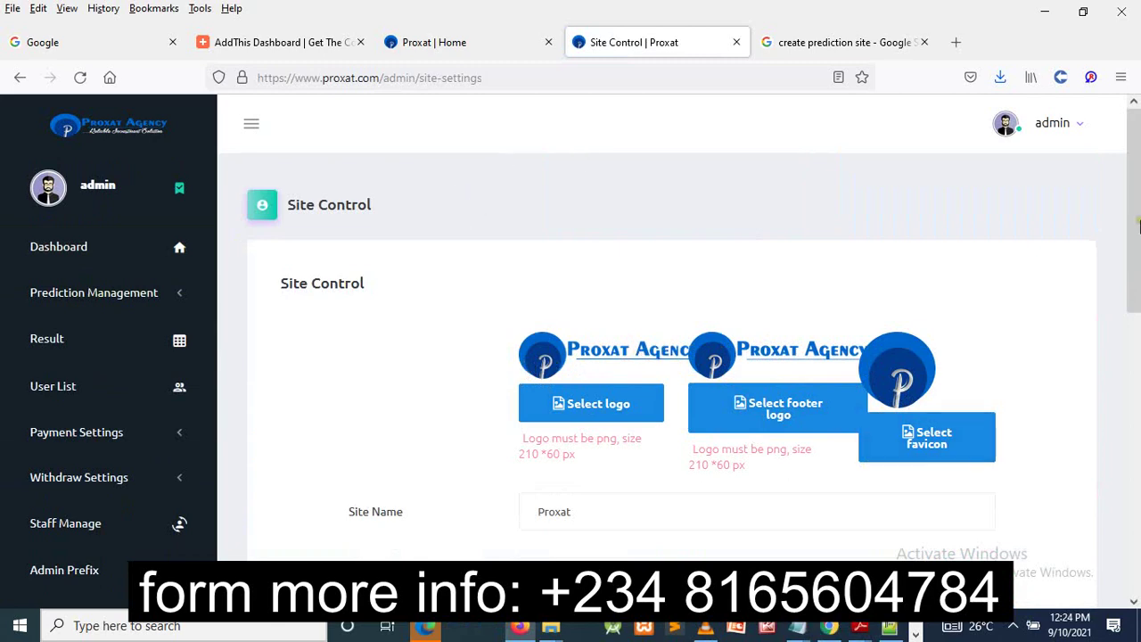
scroll(1137, 206, down, 1)
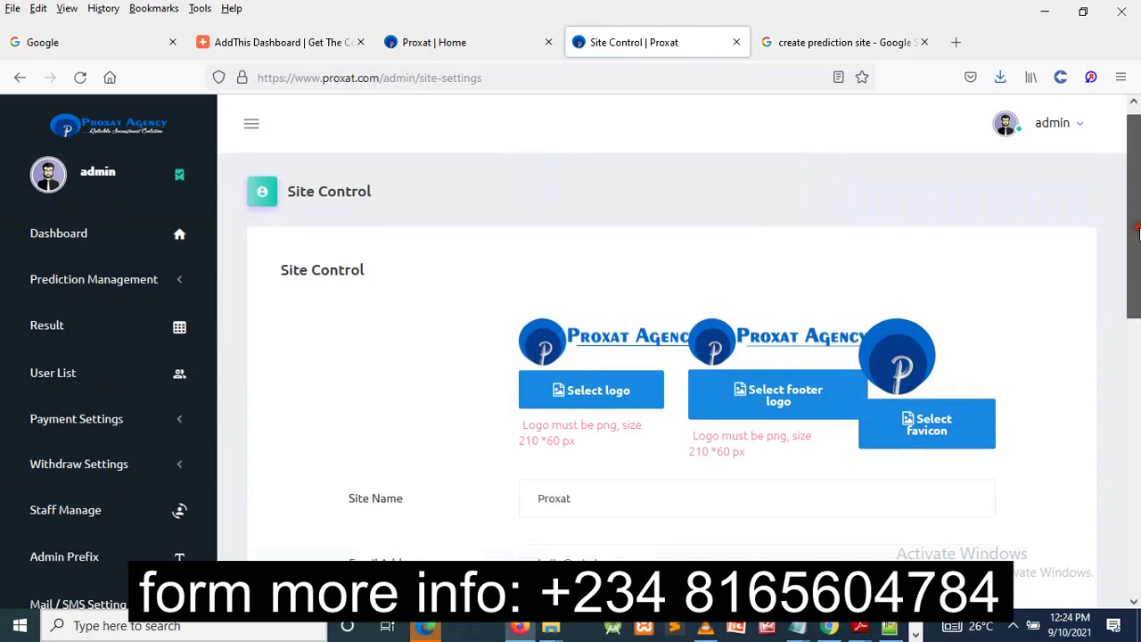
scroll(749, 452, down, 2)
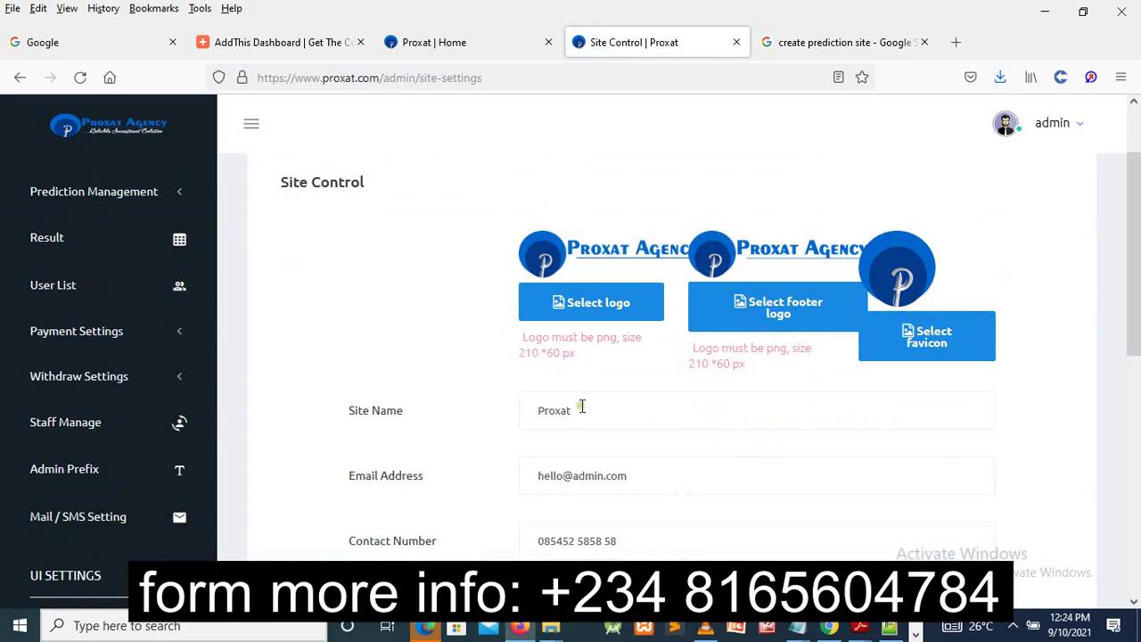
click(576, 411)
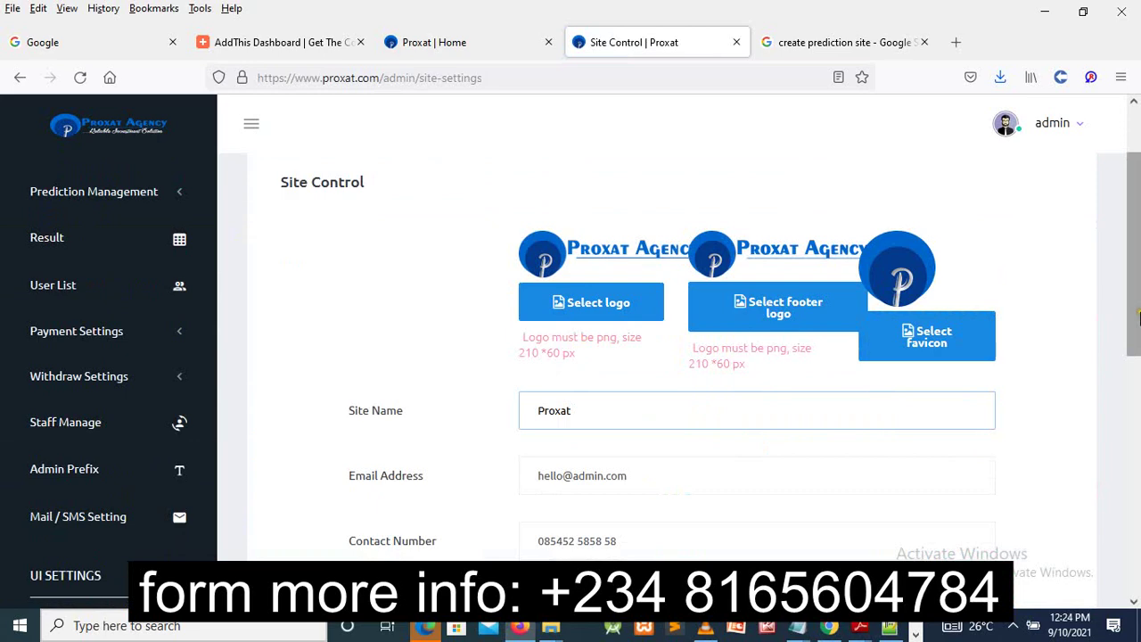
drag(1139, 317, 1139, 394)
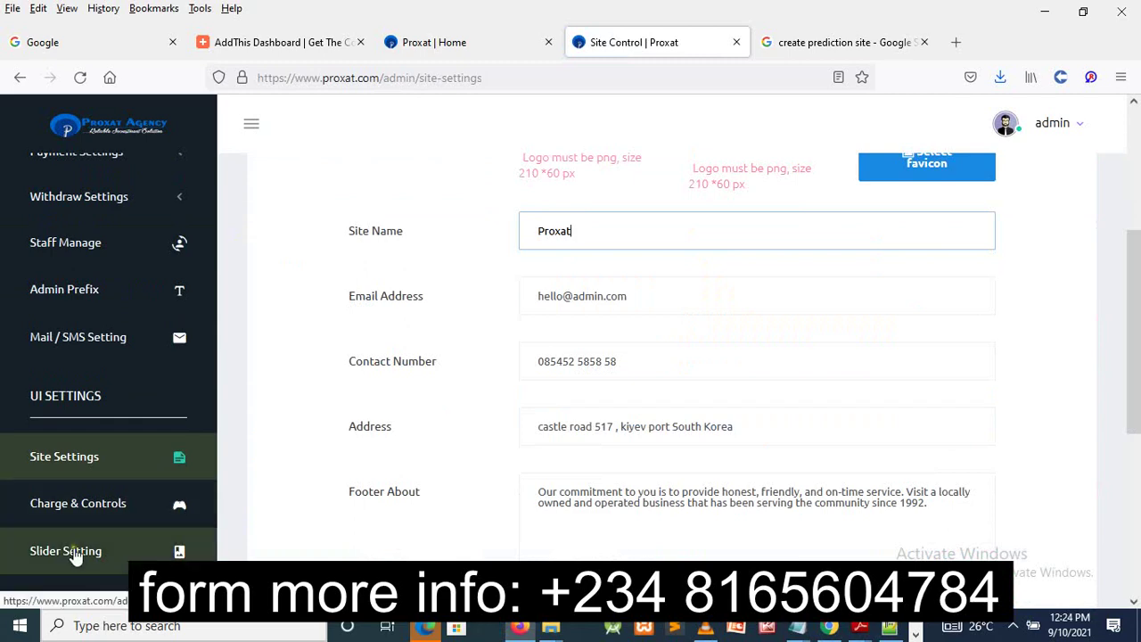
click(434, 42)
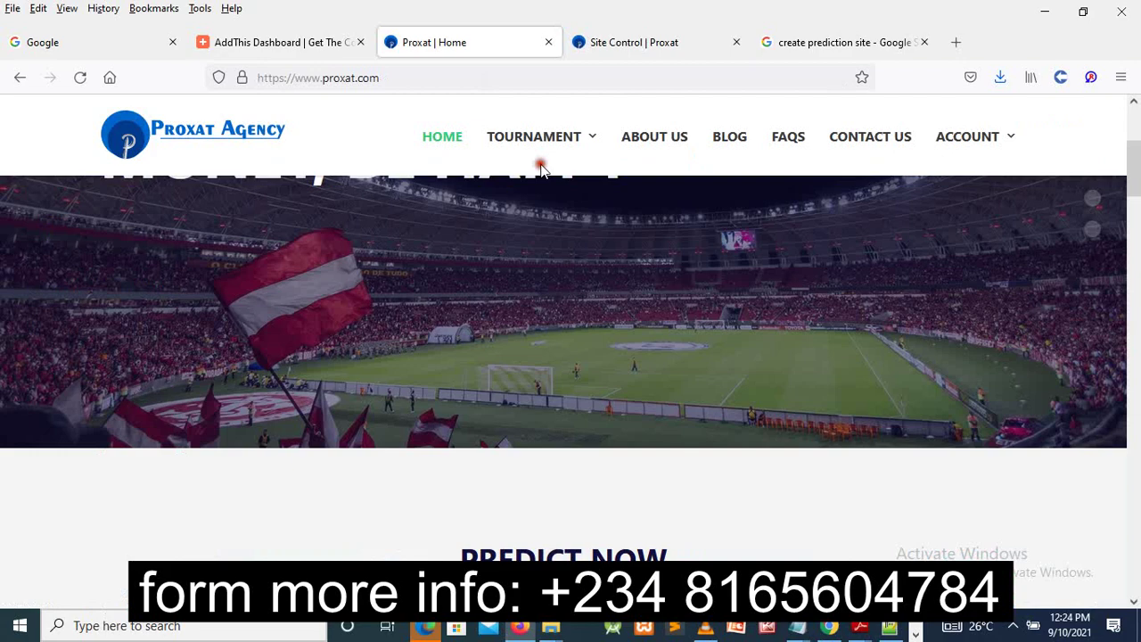
click(607, 44)
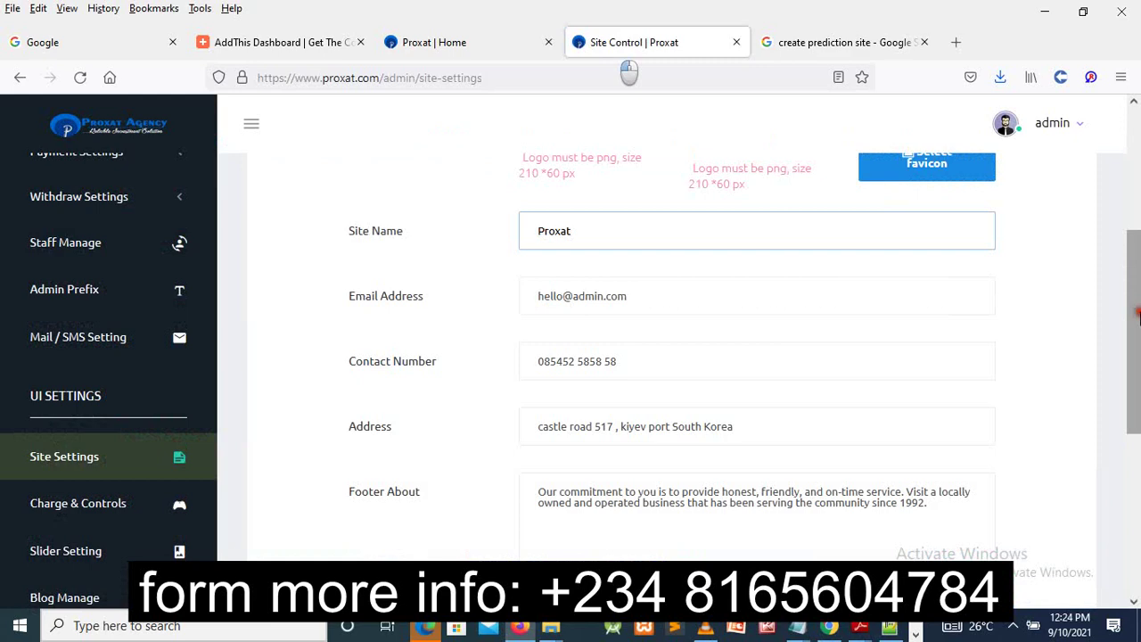
scroll(489, 319, up, 3)
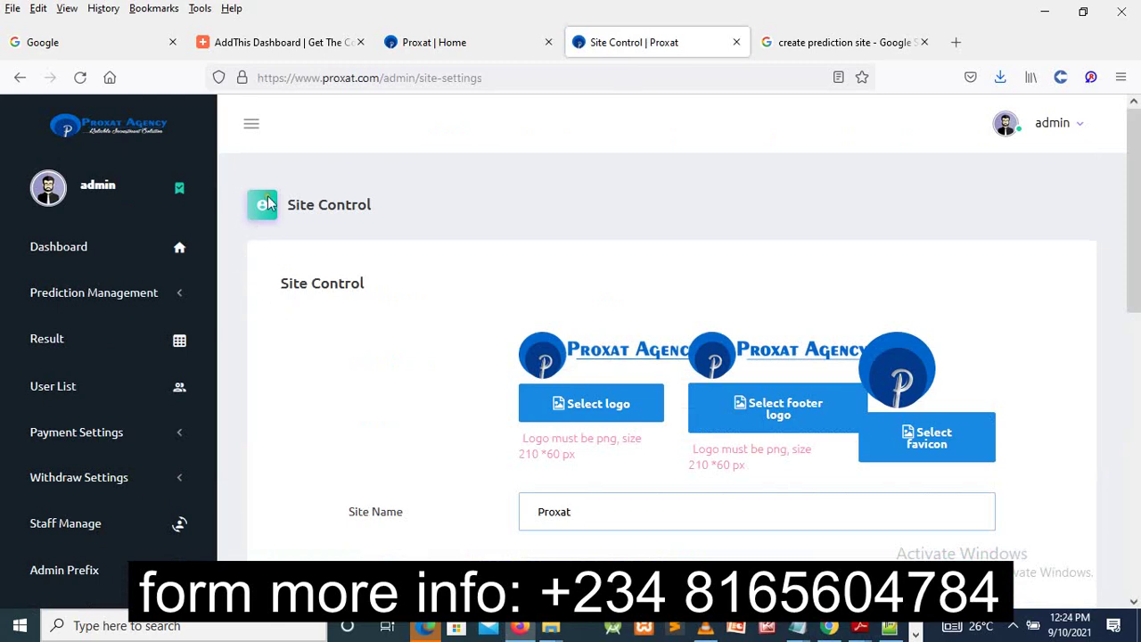
- Show the top of the Proxat home page with its contact email, phone and banner slides
click(440, 50)
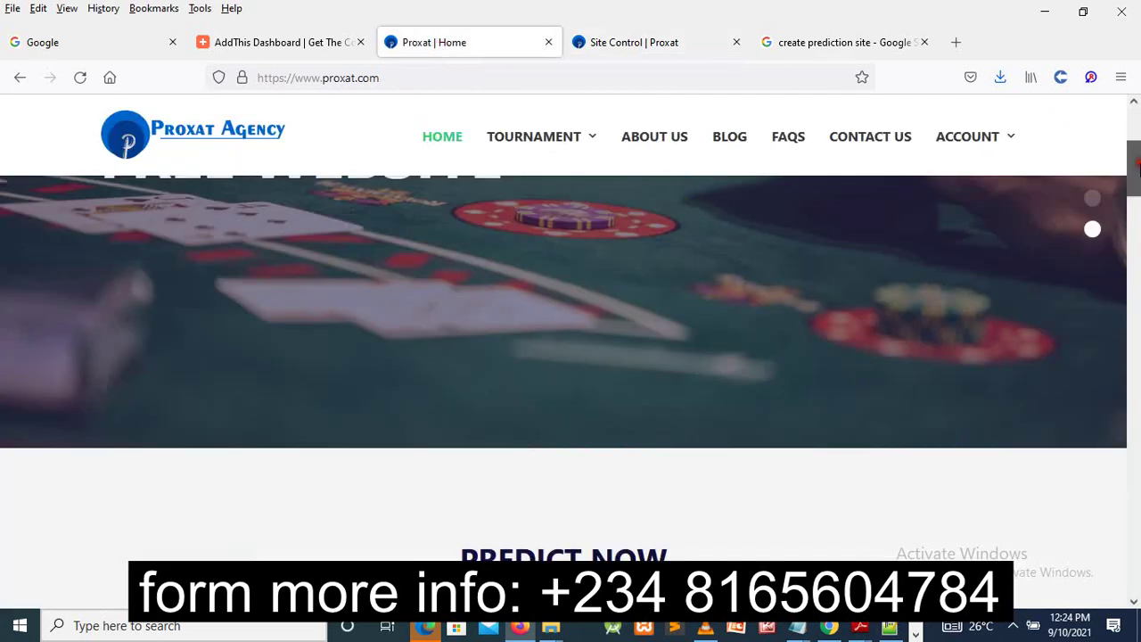
click(1135, 101)
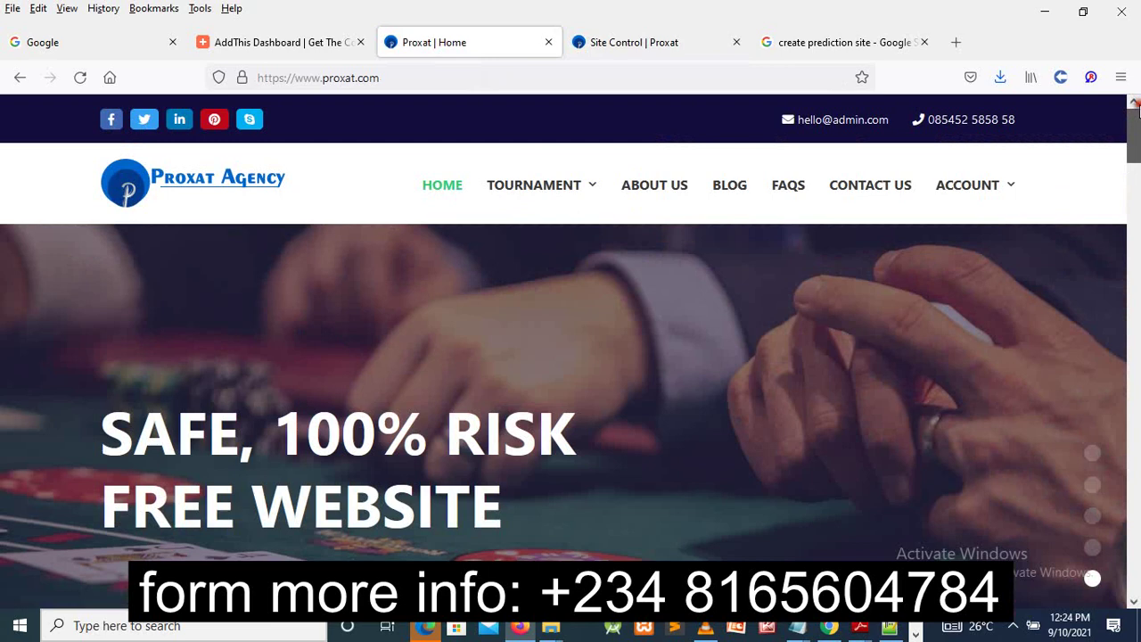
mouse_move(956, 200)
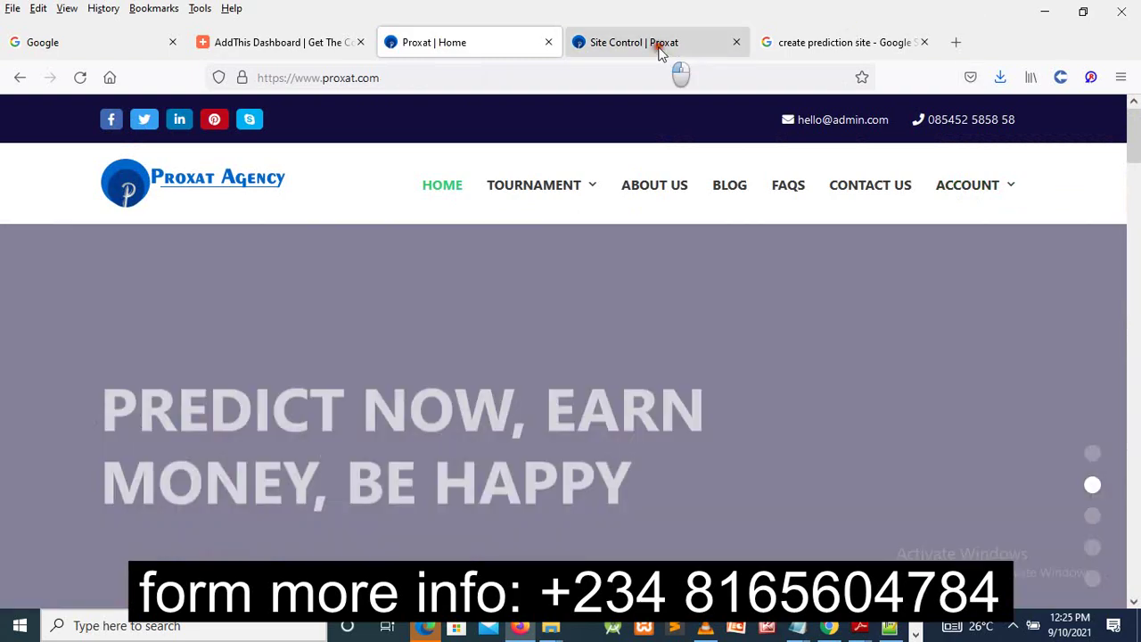
- From the admin Site Control page, open Slider Setting to list the home-page banner slides
click(660, 51)
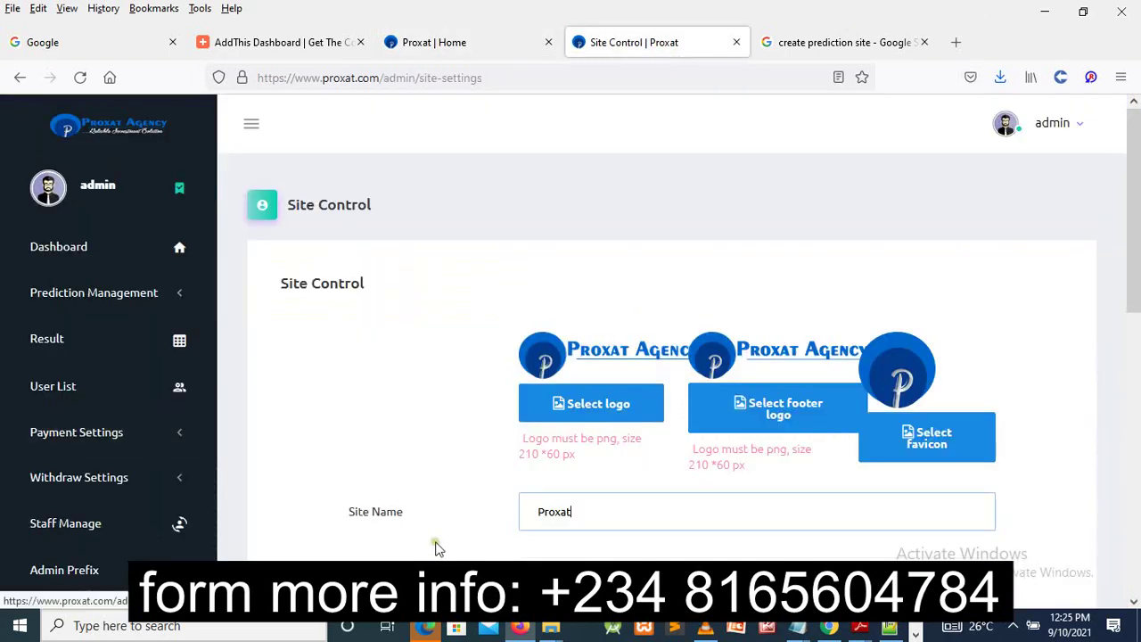
drag(1137, 290, 1137, 418)
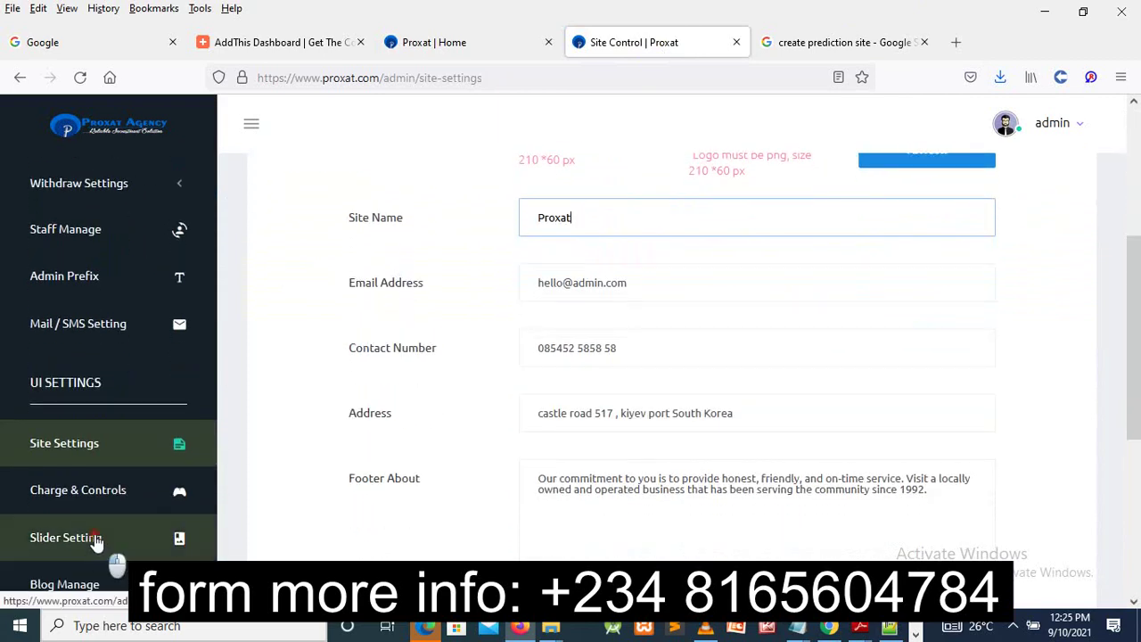
click(96, 542)
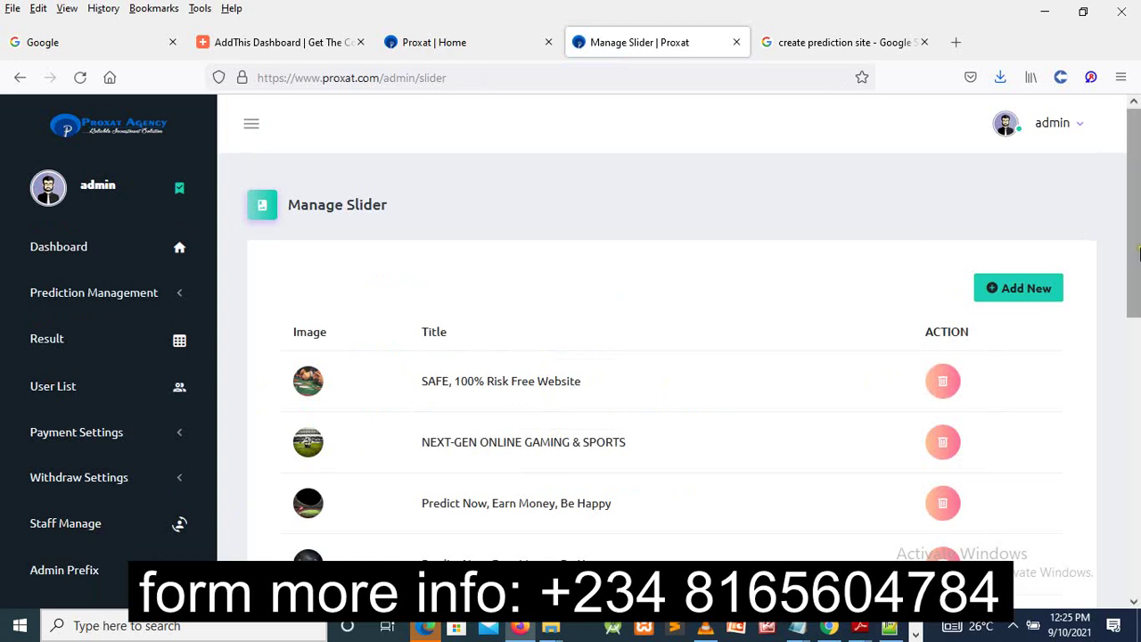
- Review the Manage Slider list, then view the live banner slide 'PREDICT NOW, EARN MONEY, BE HAPPY' on the home page
drag(1138, 254, 1133, 530)
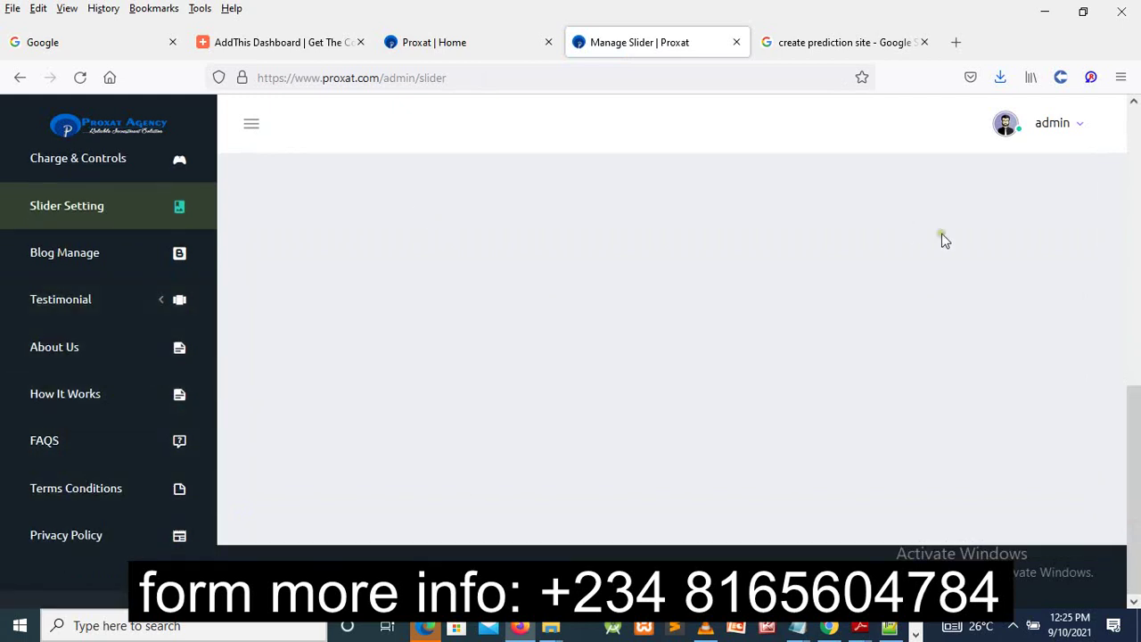
drag(1138, 393, 1138, 100)
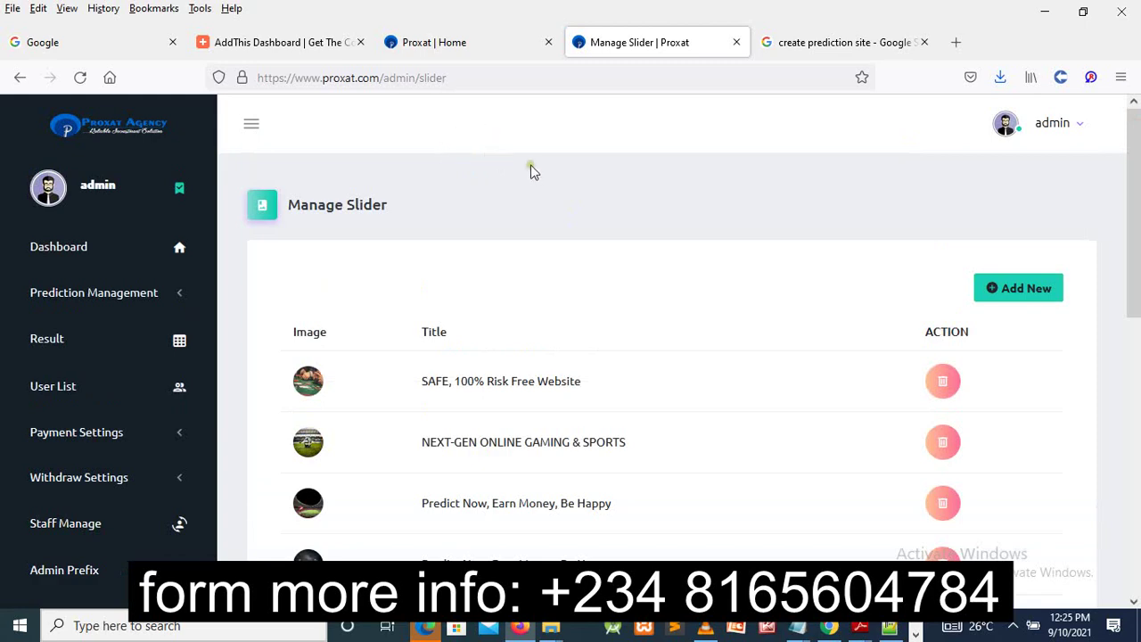
click(465, 42)
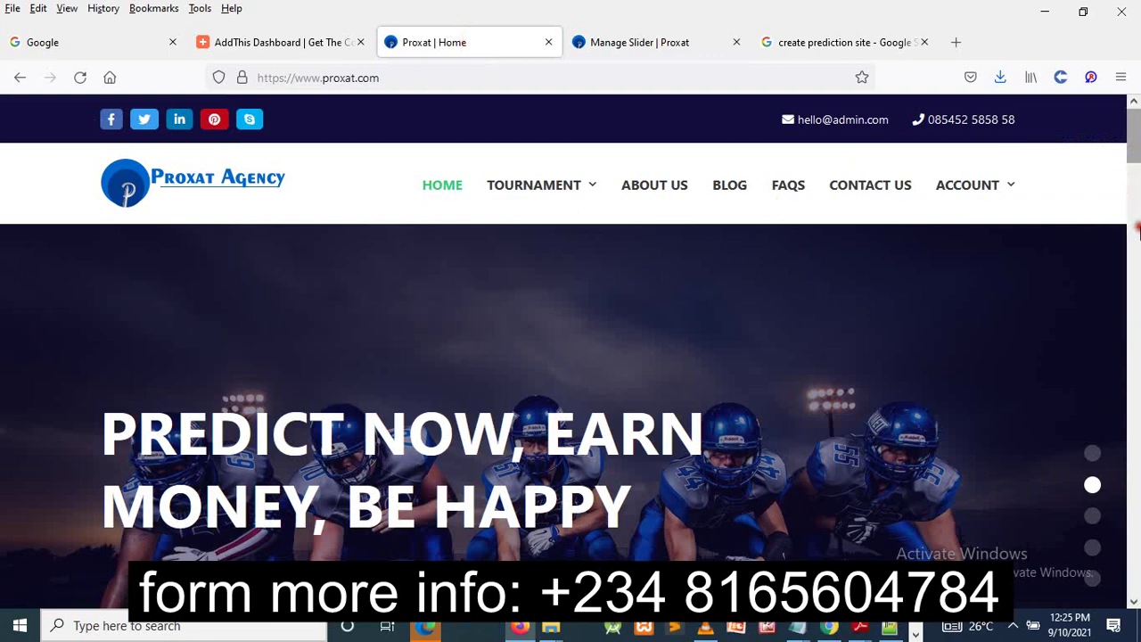
- Look over the home page's Champion's League and About Proxat sections, then return to Manage Slider
click(1138, 230)
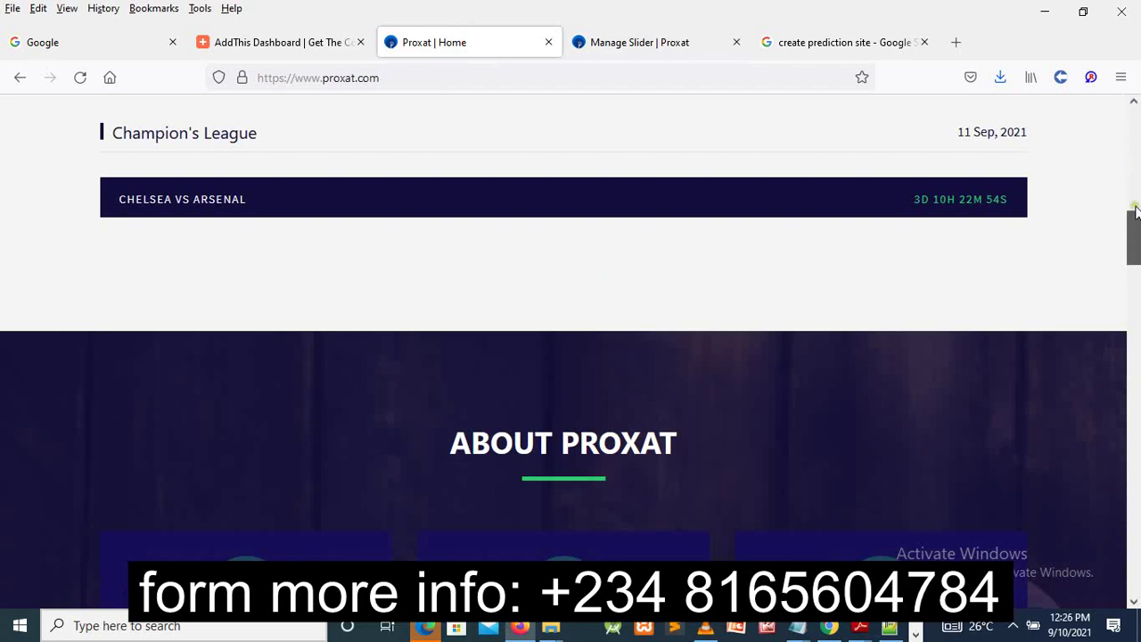
drag(1136, 214, 1133, 190)
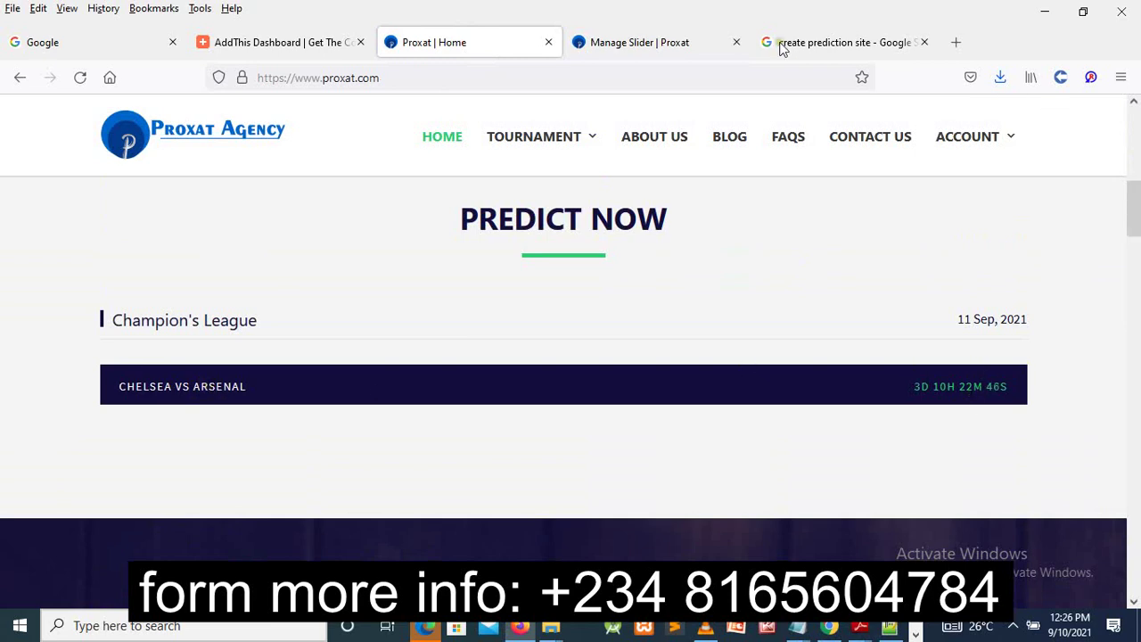
click(616, 36)
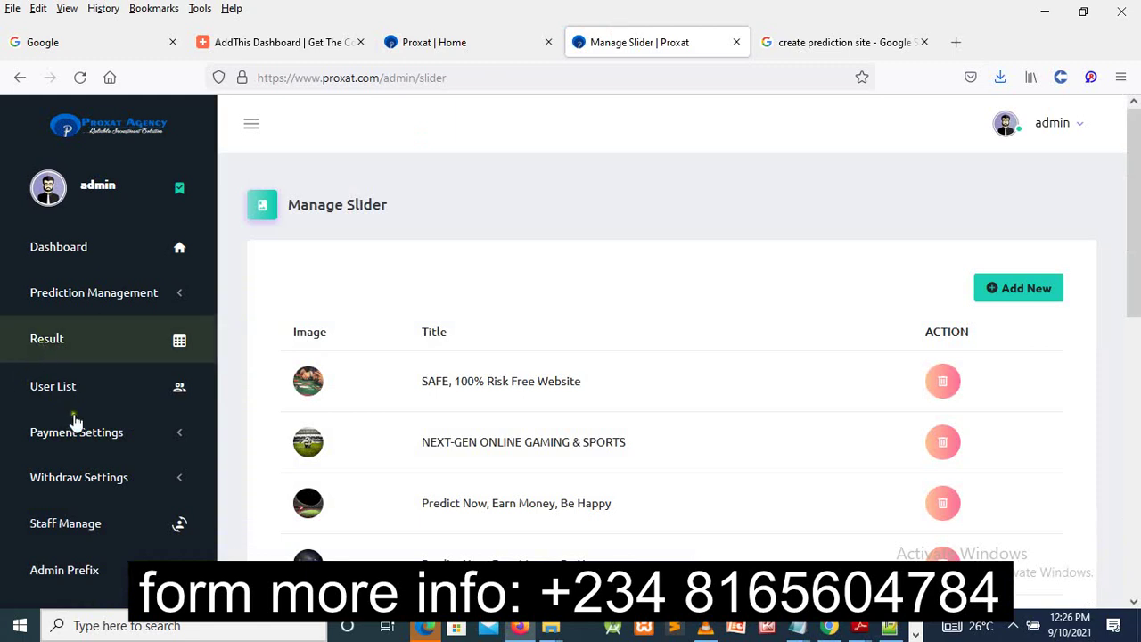
- Expand Prediction Management to show Tournament, Running Event and Closed Event
click(116, 300)
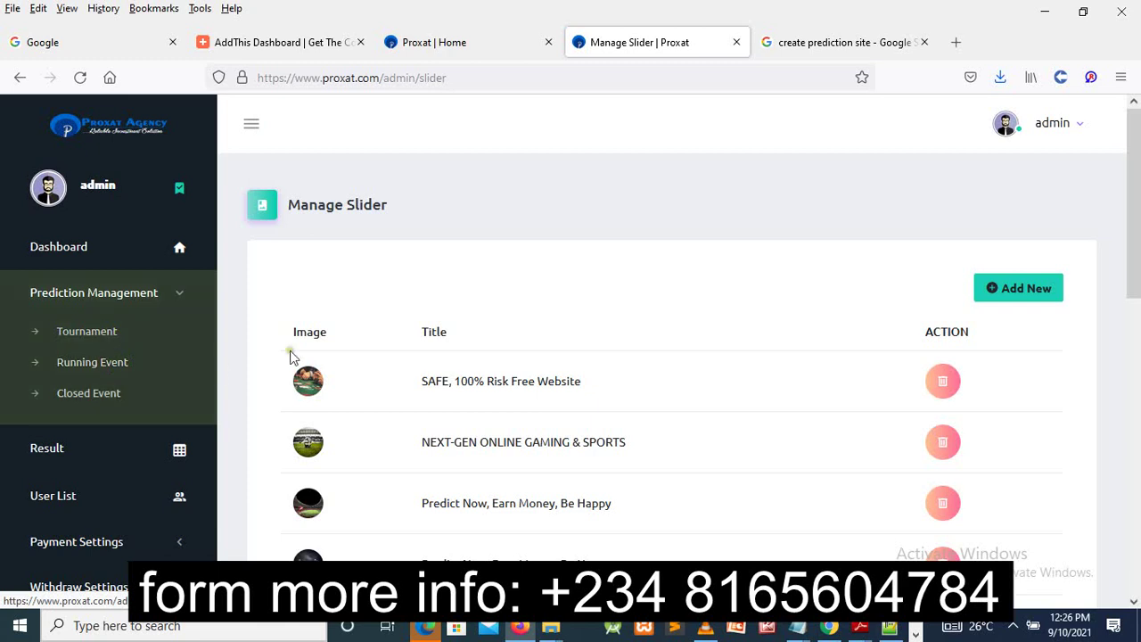
- Show the home page's One-Click Betting, Full Repeat Interest and Dedicated Support feature cards
click(463, 48)
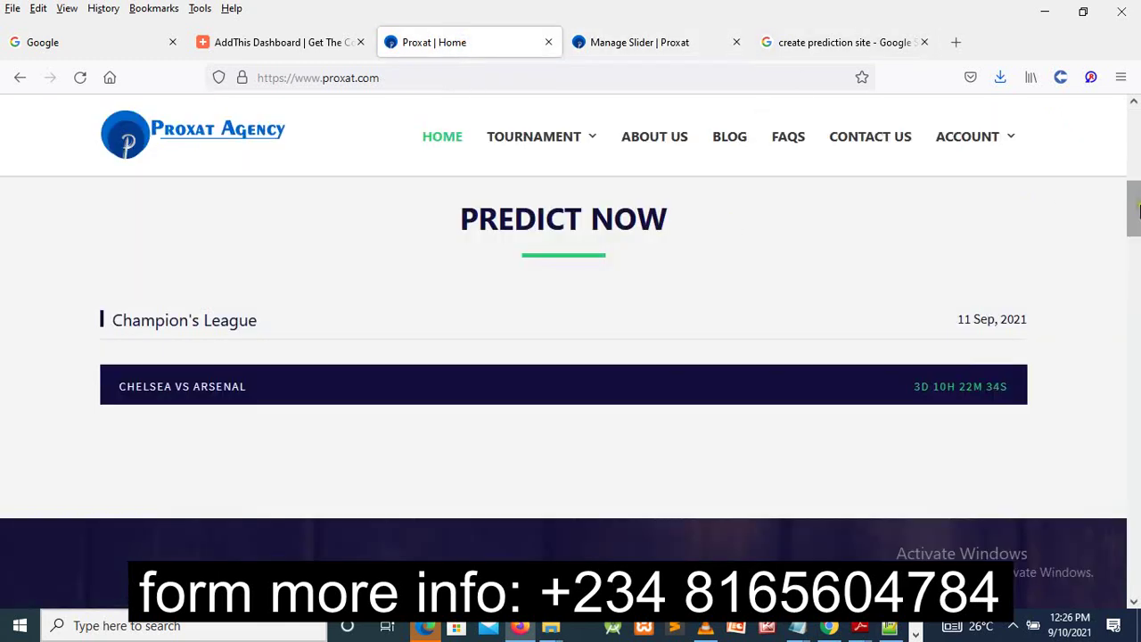
drag(1135, 235, 1135, 303)
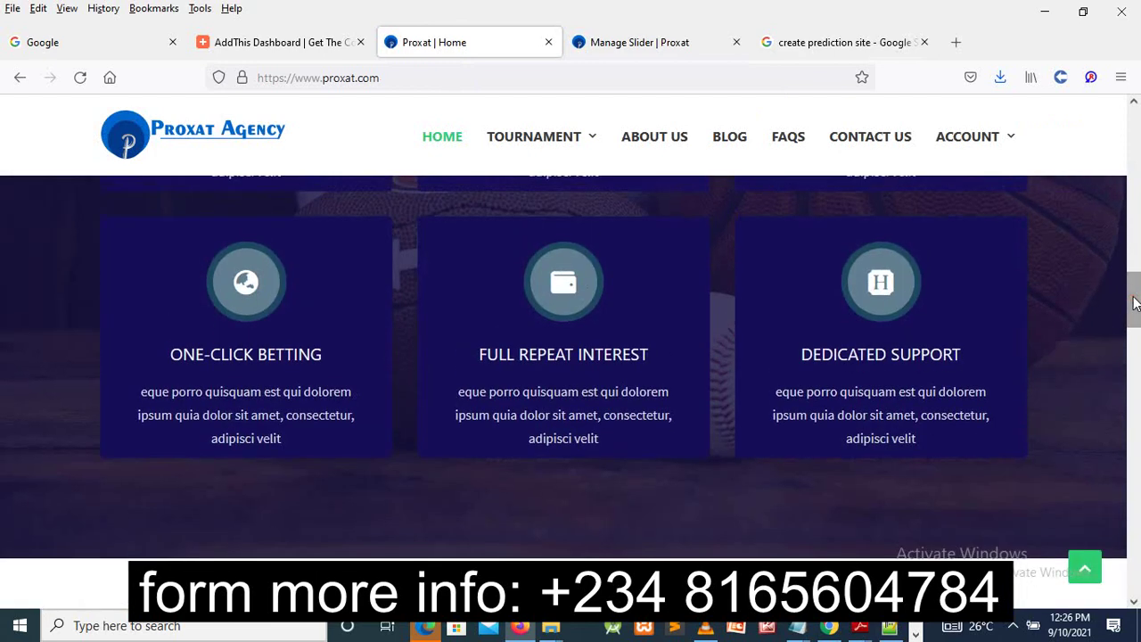